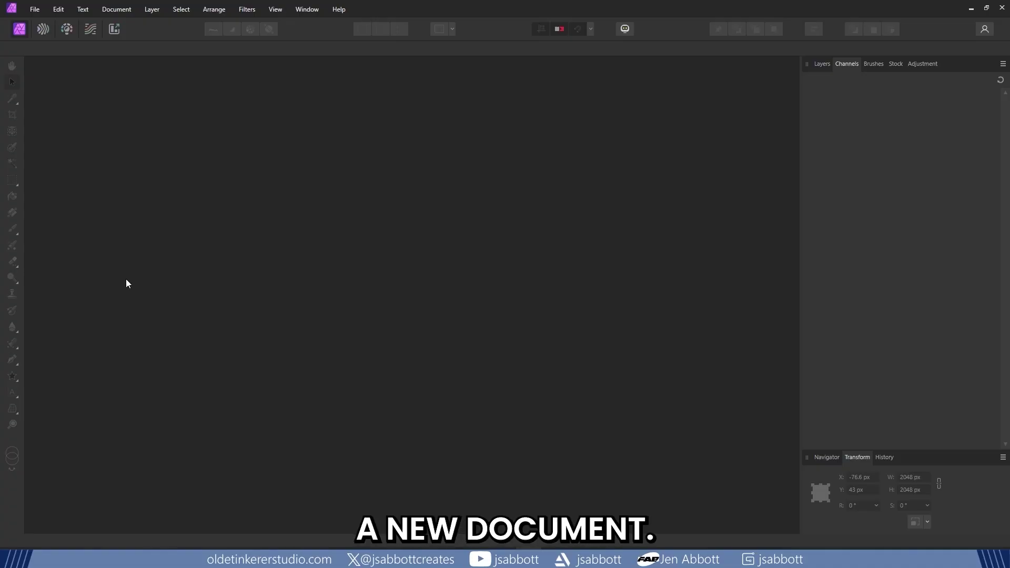
# - Set the new document's page width and height to 2048 px with Transparent background ticked
pyautogui.click(36, 11)
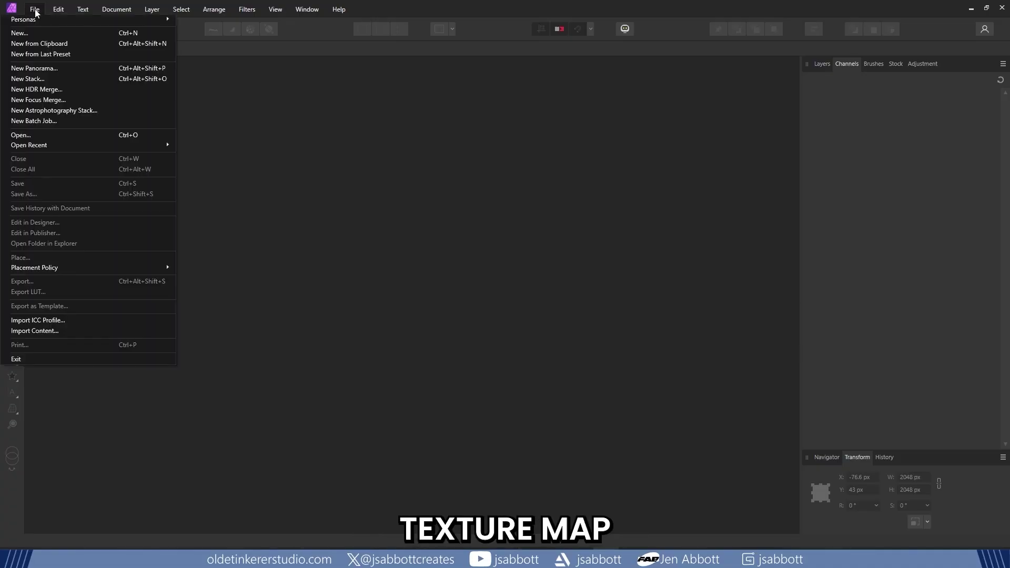
pyautogui.click(41, 33)
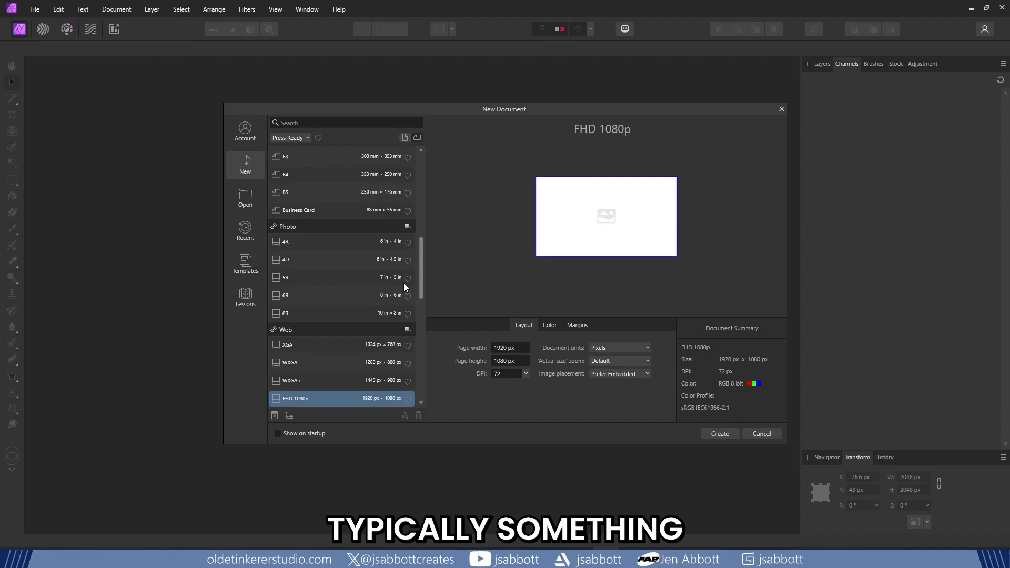
pyautogui.click(530, 349)
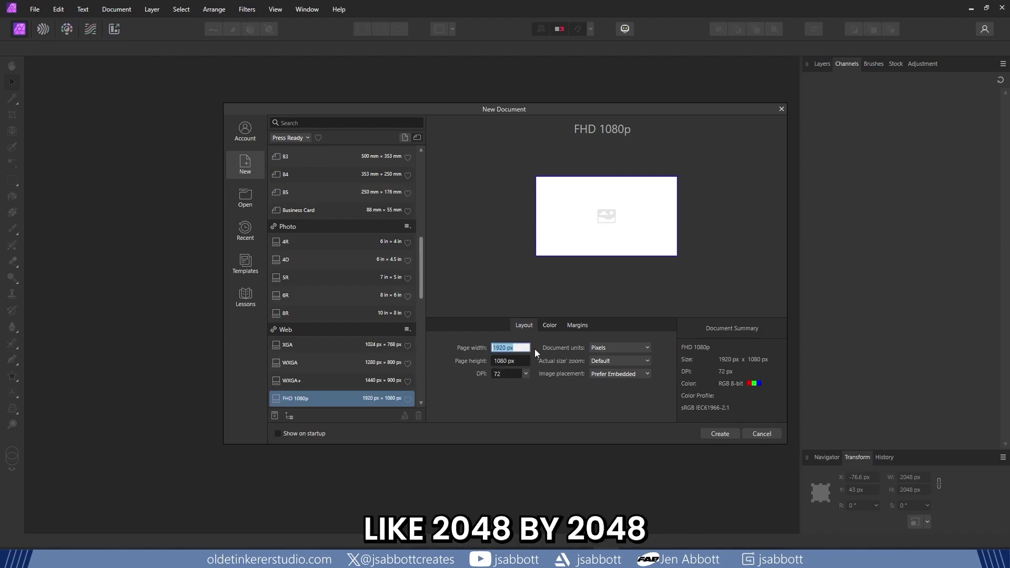
pyautogui.write('2048')
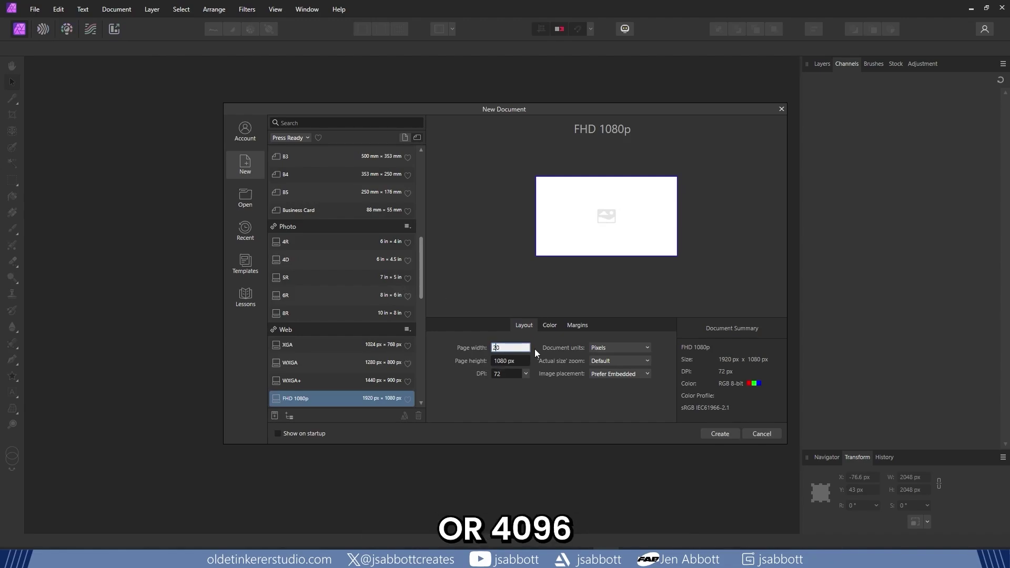
pyautogui.press('Tab')
pyautogui.write('20')
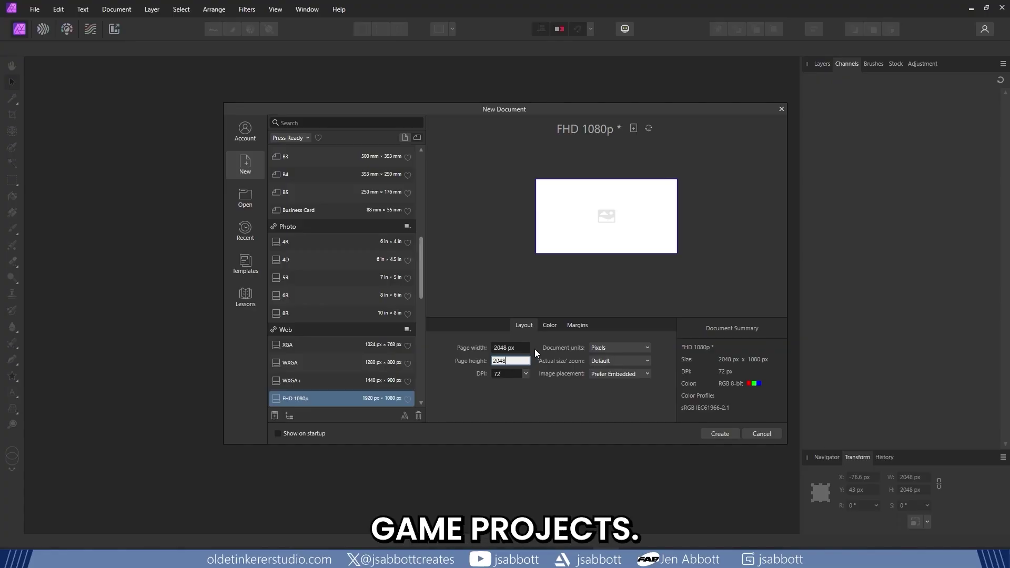
pyautogui.click(550, 323)
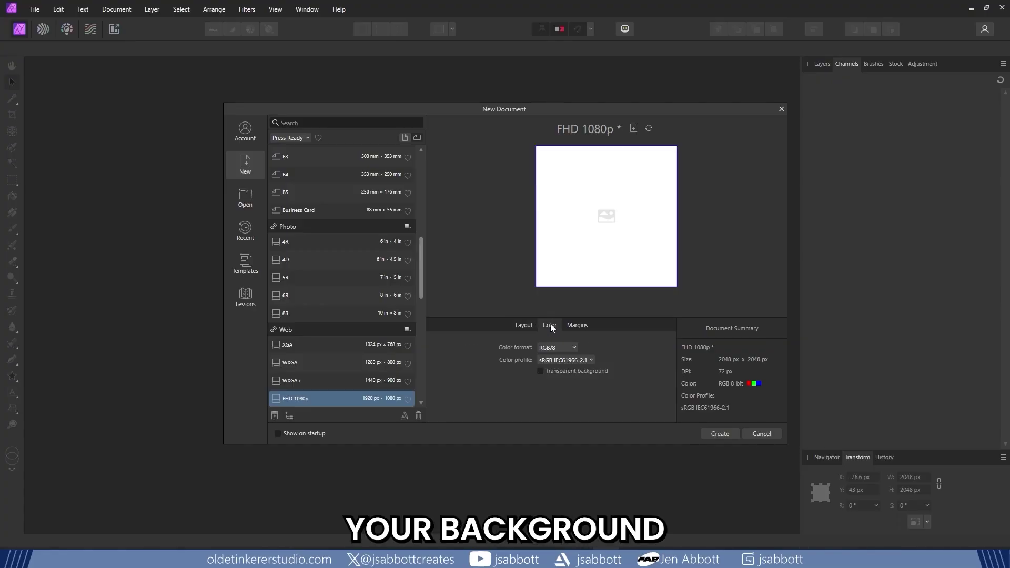
pyautogui.click(541, 371)
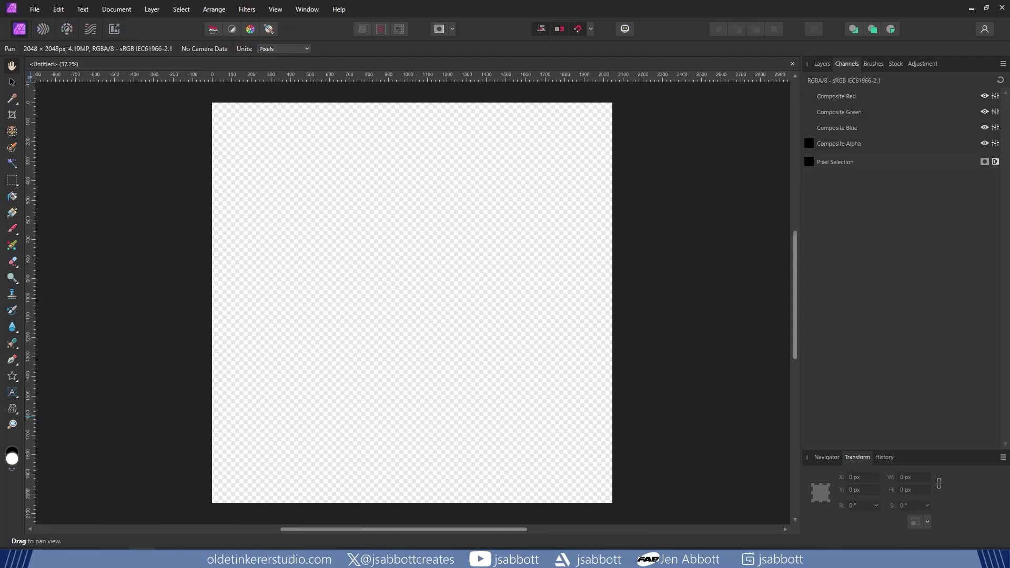
# - Place the DiamondPlate AmbientOcclusion JPG on the canvas, centred horizontally and vertically
pyautogui.moveTo(0, 223); pyautogui.dragTo(361, 284)
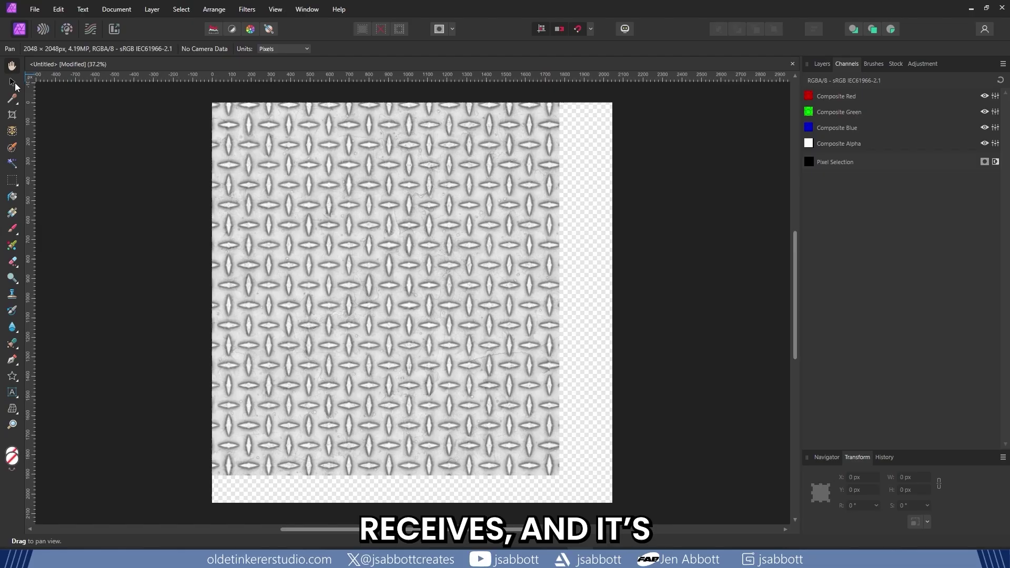
pyautogui.click(13, 82)
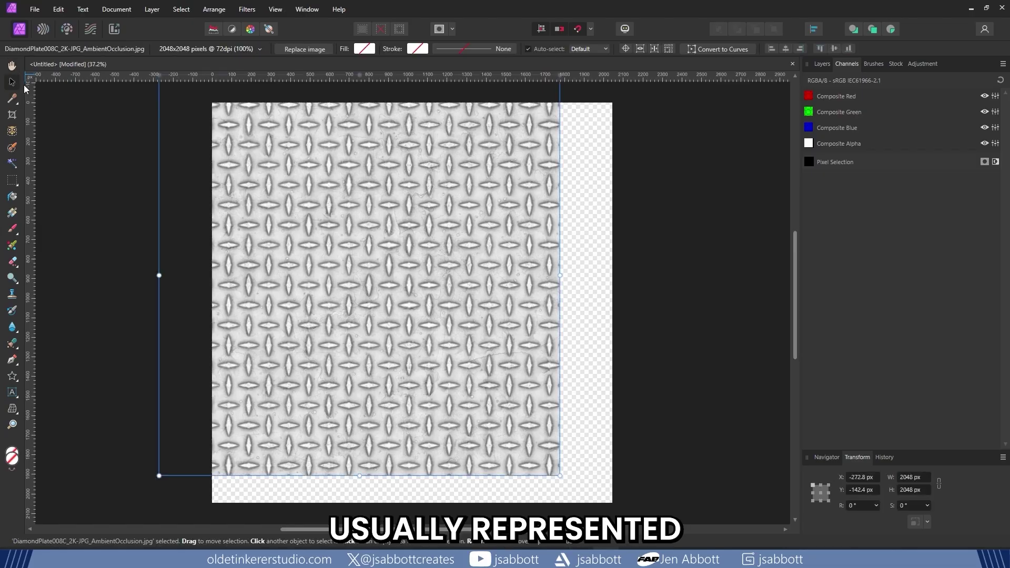
pyautogui.click(786, 48)
pyautogui.click(835, 47)
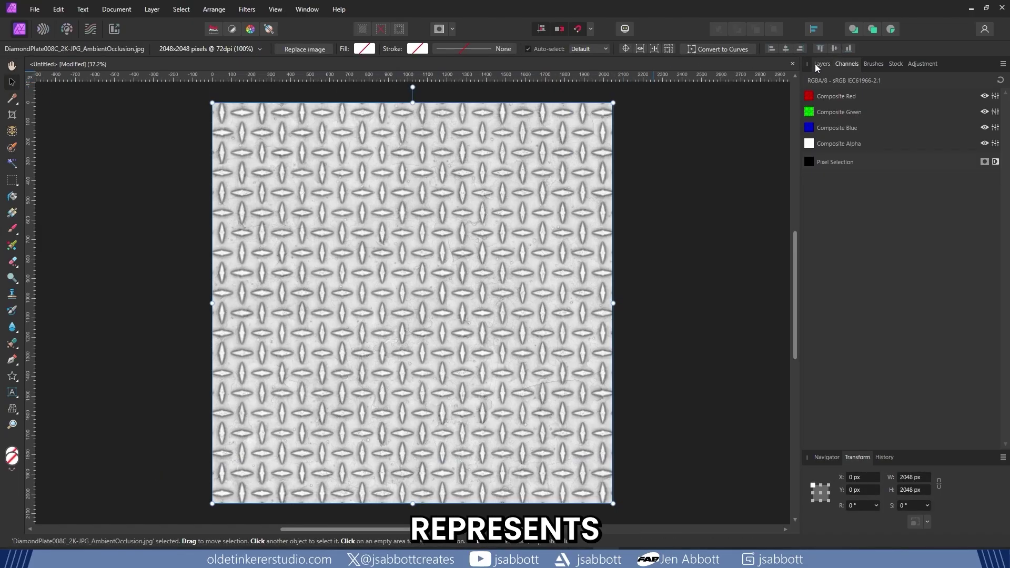
pyautogui.click(818, 63)
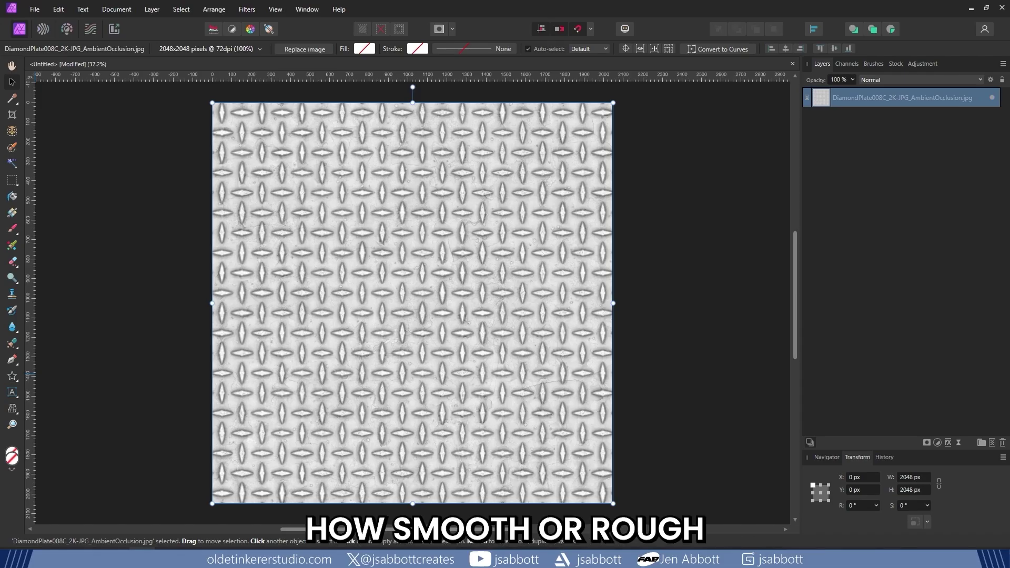
# - Add the Roughness and Metalness maps as layers, centring each horizontally and vertically on the canvas
pyautogui.moveTo(315, 294); pyautogui.dragTo(318, 288)
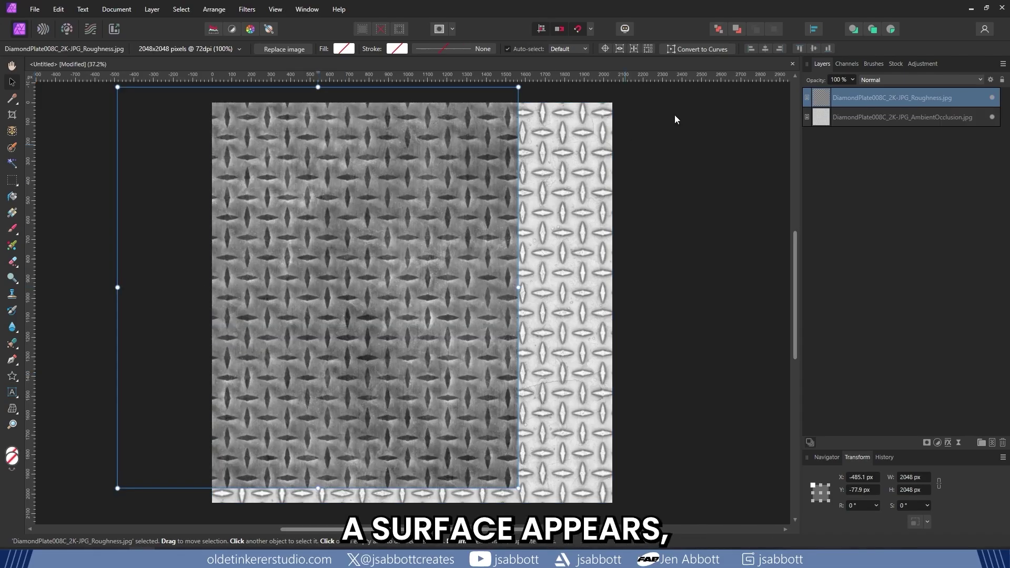
pyautogui.click(764, 49)
pyautogui.click(813, 48)
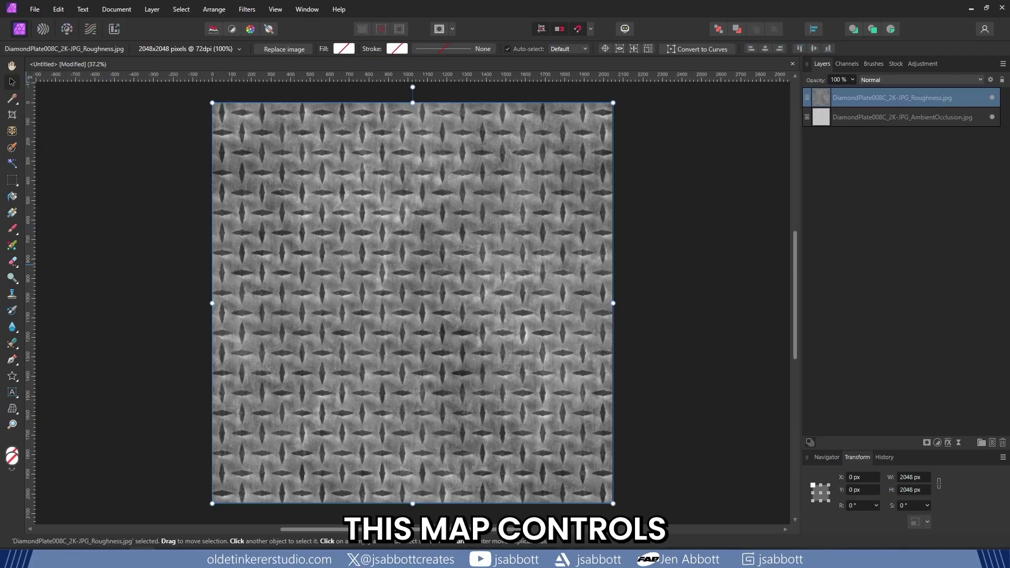
pyautogui.moveTo(360, 263); pyautogui.dragTo(358, 269)
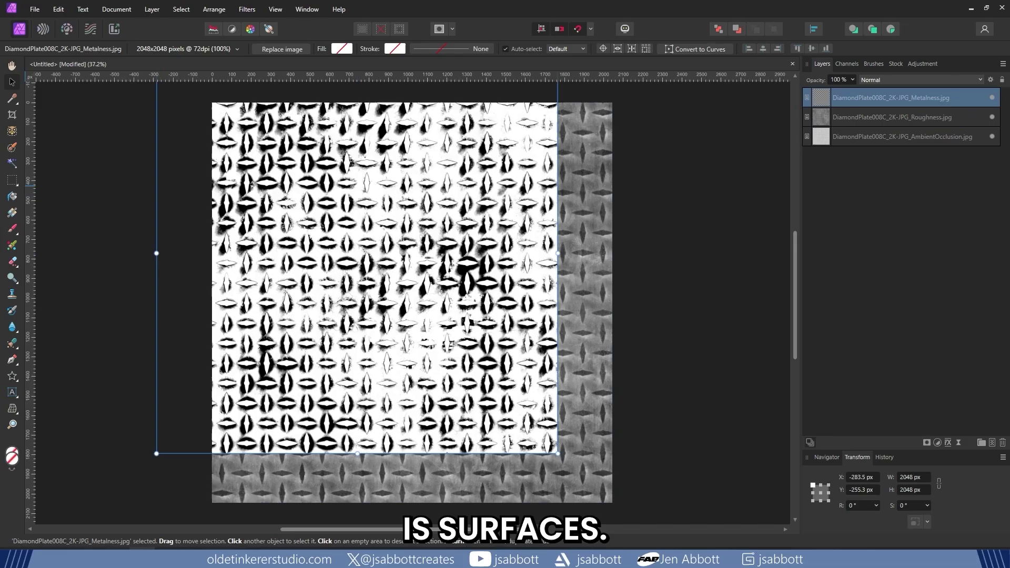
pyautogui.click(812, 47)
pyautogui.click(764, 48)
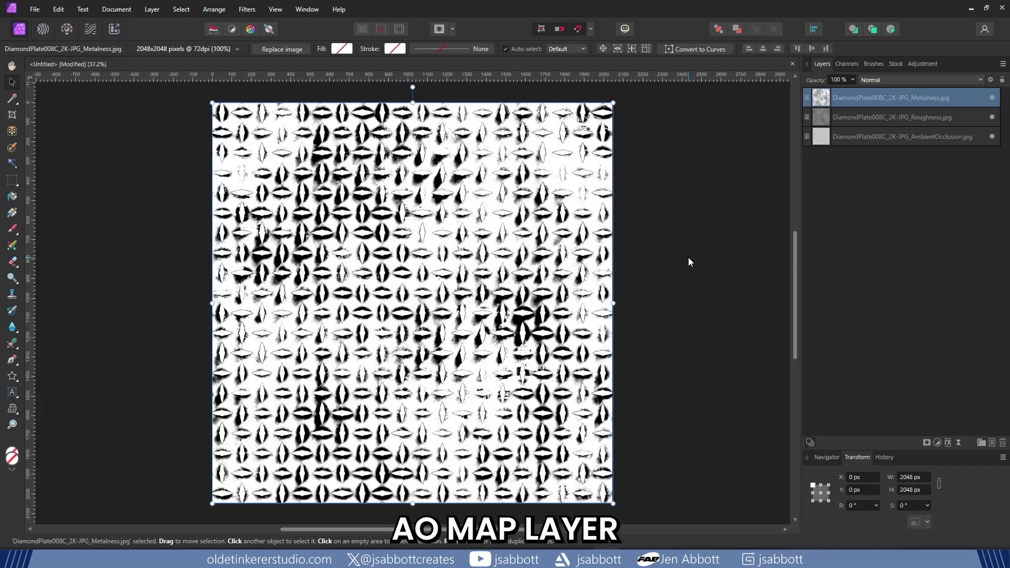
# - With Metalness hidden, copy the whole ambient occlusion image and paste it into the red channel
pyautogui.click(992, 98)
pyautogui.click(902, 136)
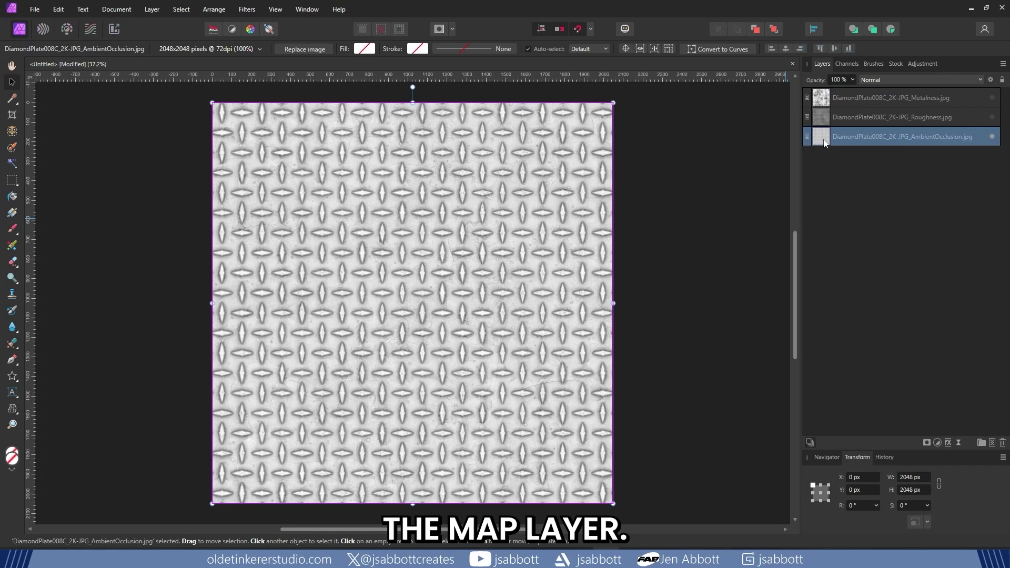
pyautogui.hotkey('ctrl', 'a')
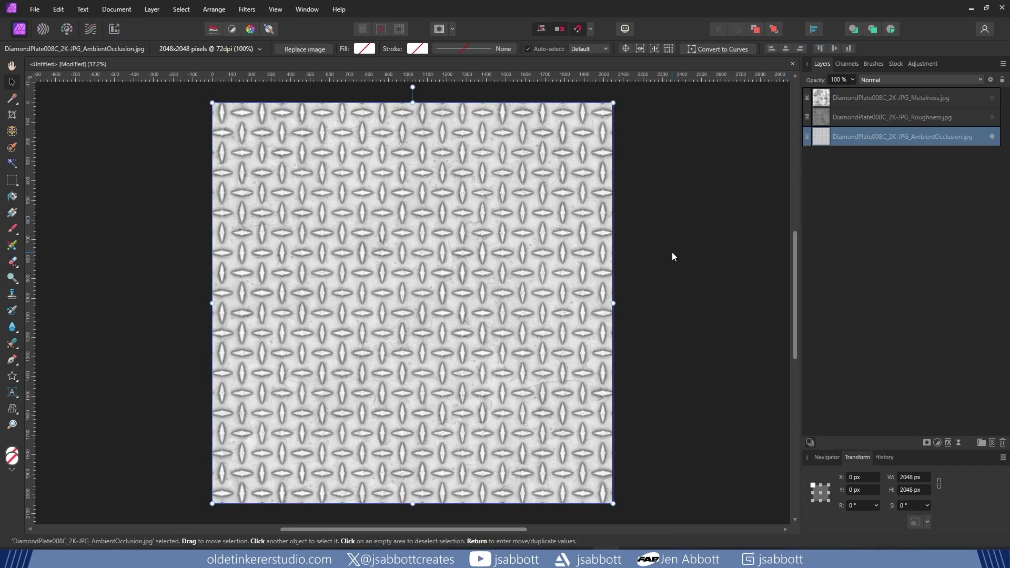
pyautogui.hotkey('ctrl', 'a')
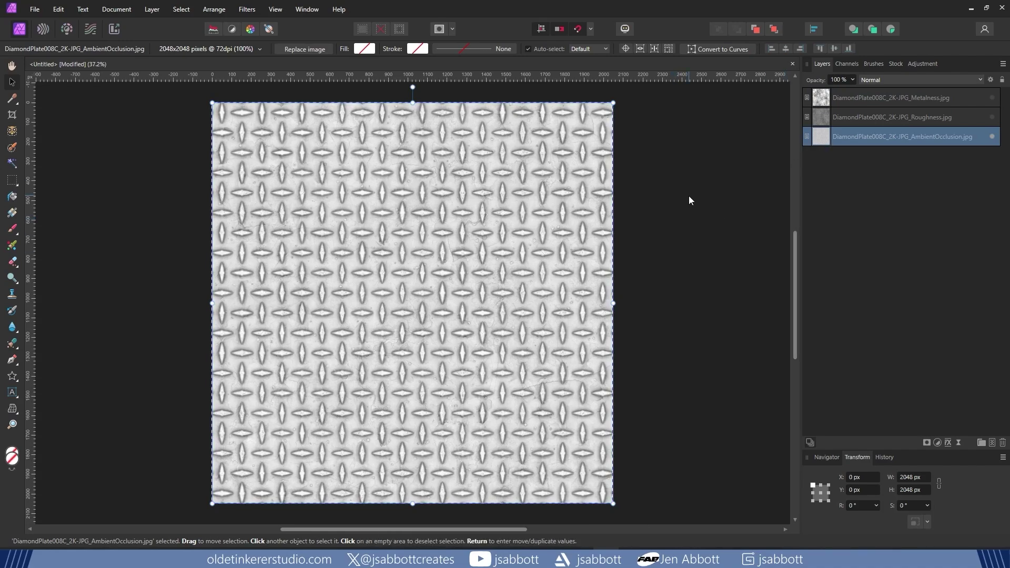
pyautogui.click(845, 64)
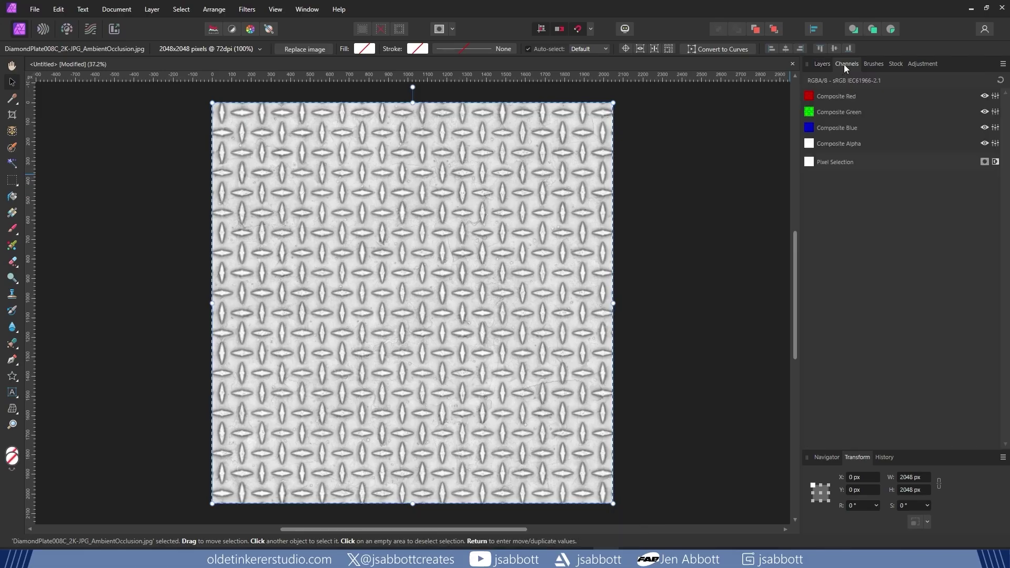
pyautogui.click(809, 96)
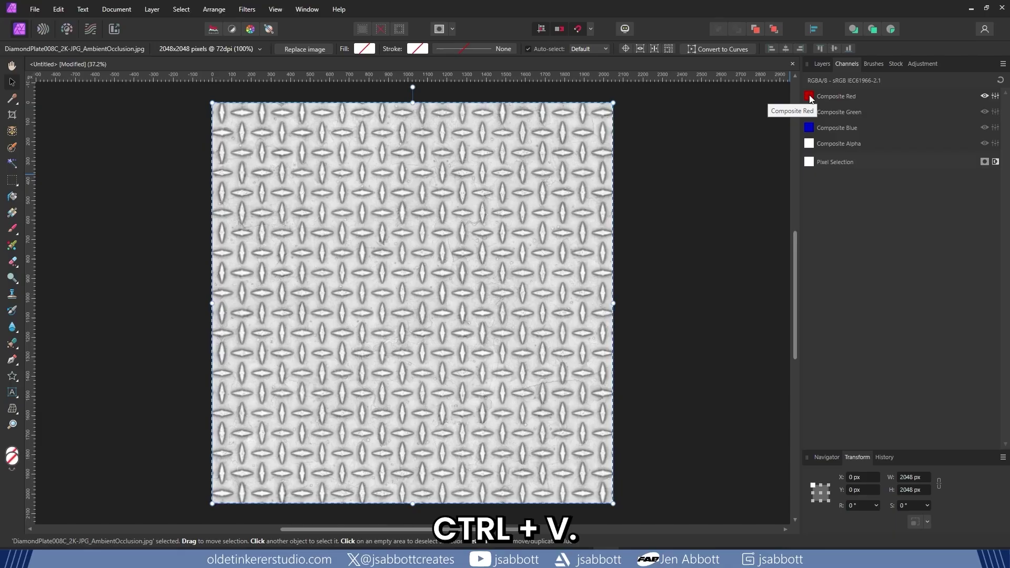
pyautogui.hotkey('ctrl', 'v')
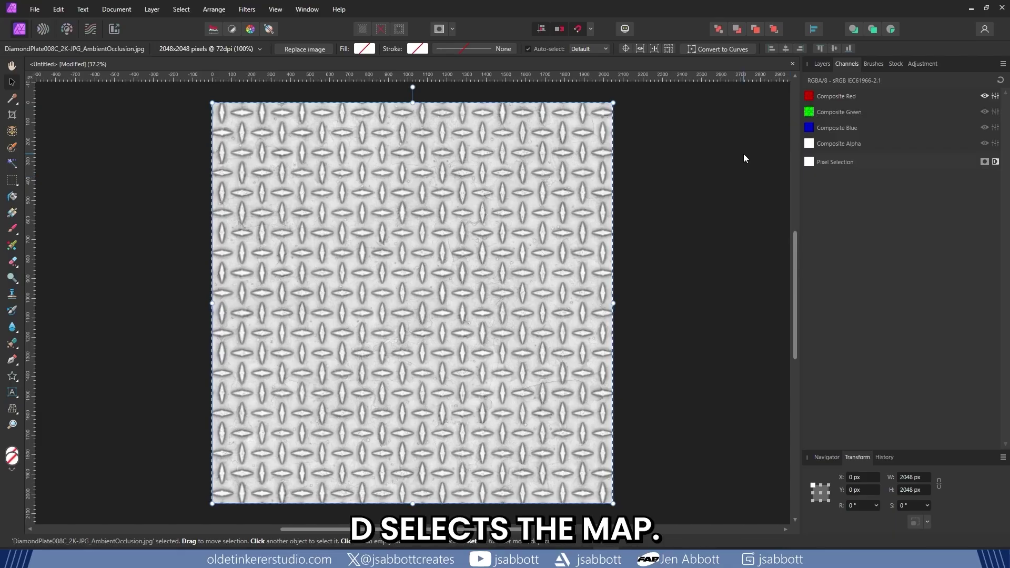
pyautogui.hotkey('ctrl', 'd')
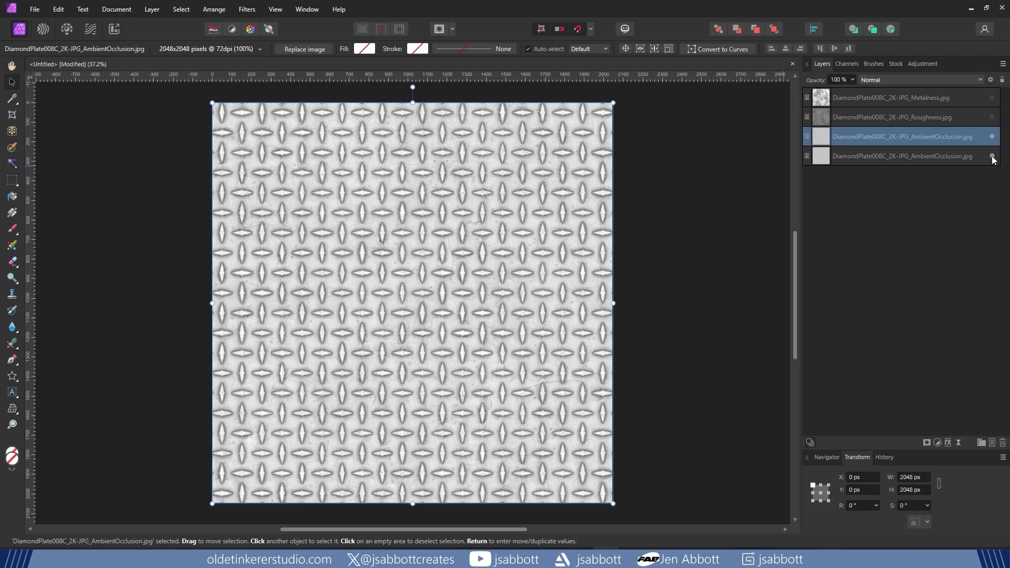
# - Select the Roughness layer with channels shown, then make the Metalness layer visible and selected
pyautogui.click(848, 118)
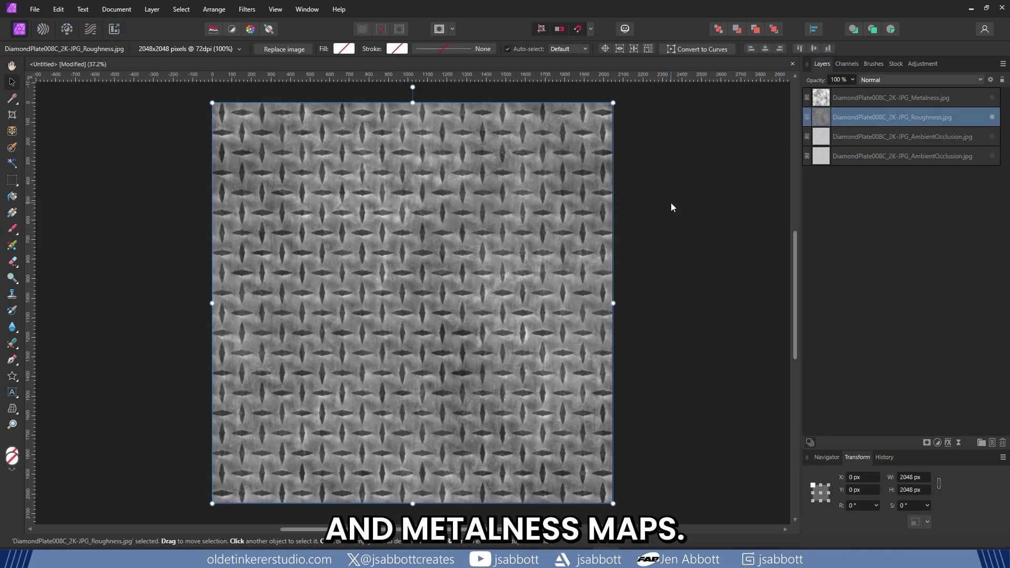
pyautogui.click(847, 64)
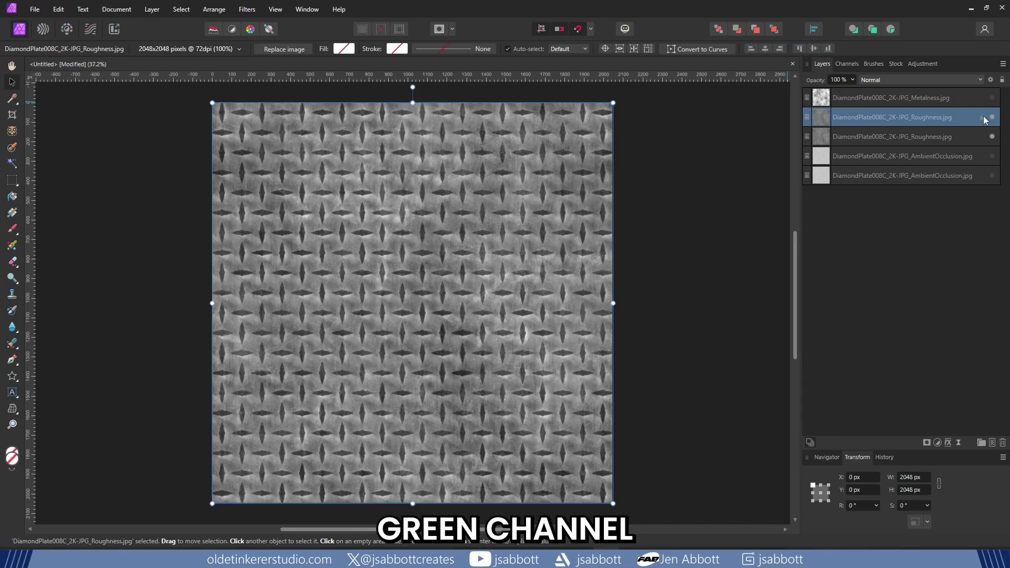
pyautogui.click(992, 98)
pyautogui.click(989, 99)
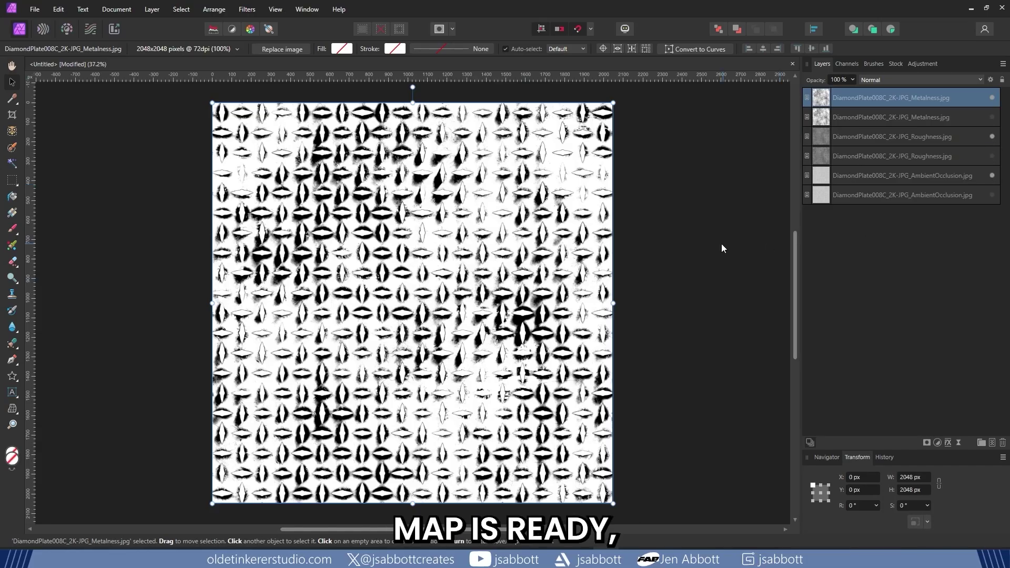
# - Select the Metalness, Roughness and AmbientOcclusion layers together and start a 2048 × 2048 px PNG export
pyautogui.keyDown('ctrl'); pyautogui.click(872, 137); pyautogui.keyUp('ctrl')
pyautogui.keyDown('ctrl'); pyautogui.click(870, 175); pyautogui.keyUp('ctrl')
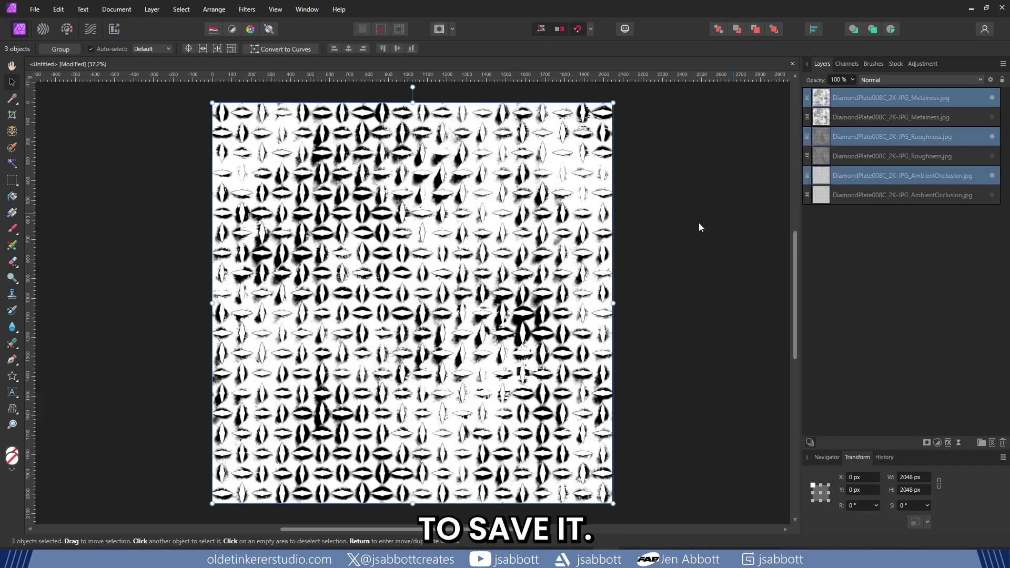
pyautogui.click(35, 10)
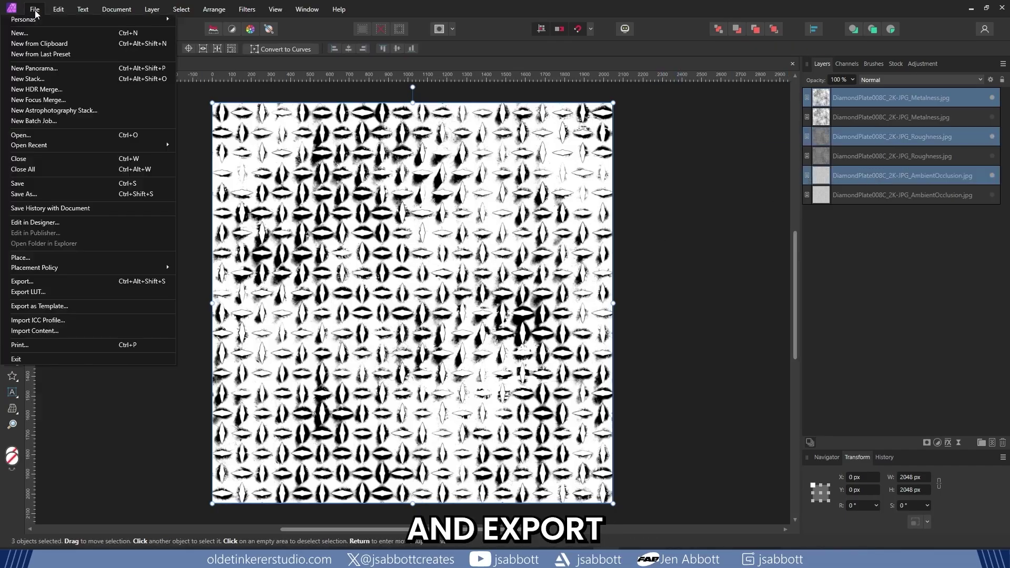
pyautogui.click(74, 282)
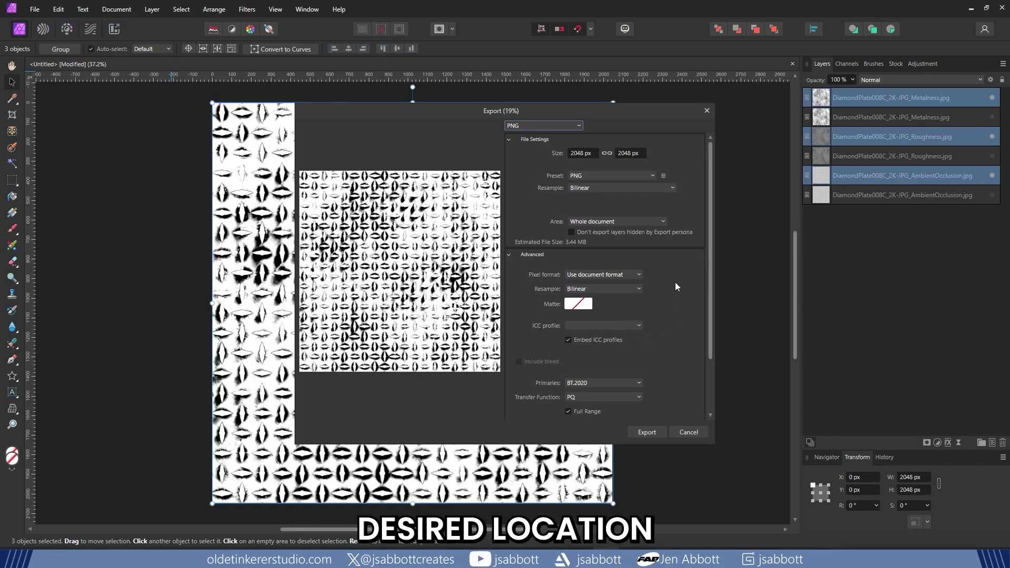
pyautogui.scroll(-2, 676, 287)
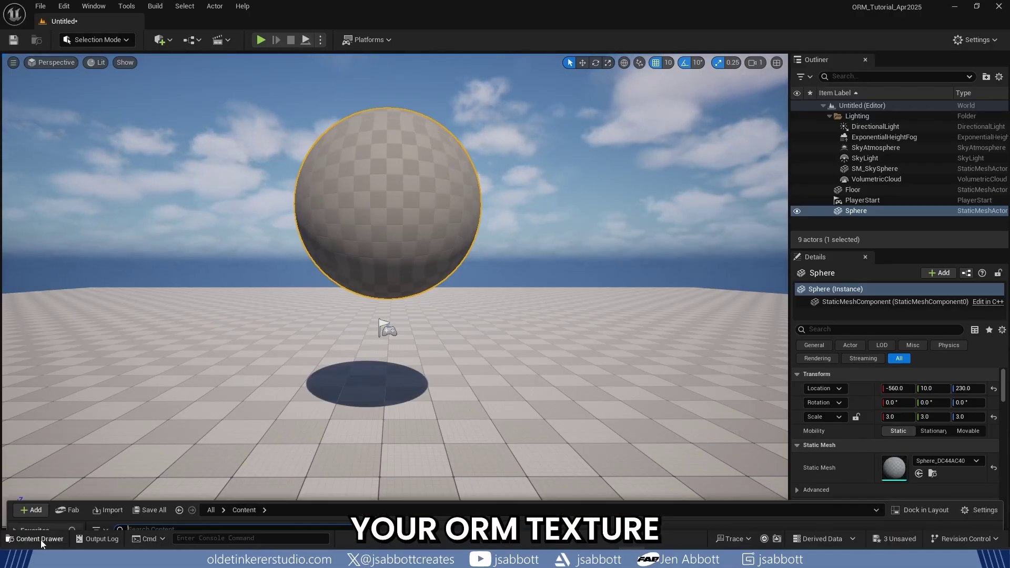
# - Create a Content Drawer folder named ORM and import the texture files into it
pyautogui.rightClick(206, 424)
pyautogui.click(260, 200)
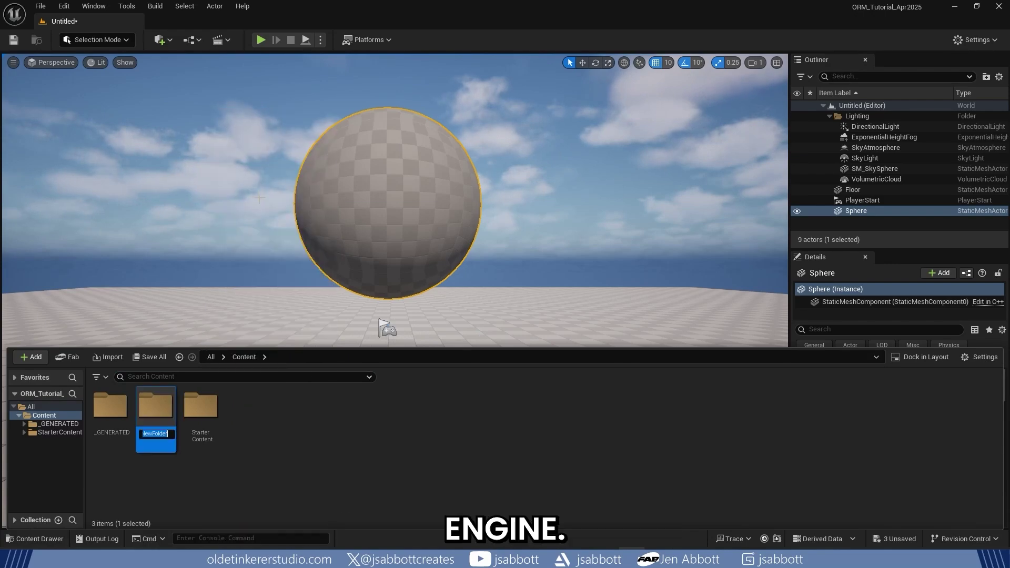
pyautogui.write('ORM')
pyautogui.press('Return')
pyautogui.doubleClick(154, 413)
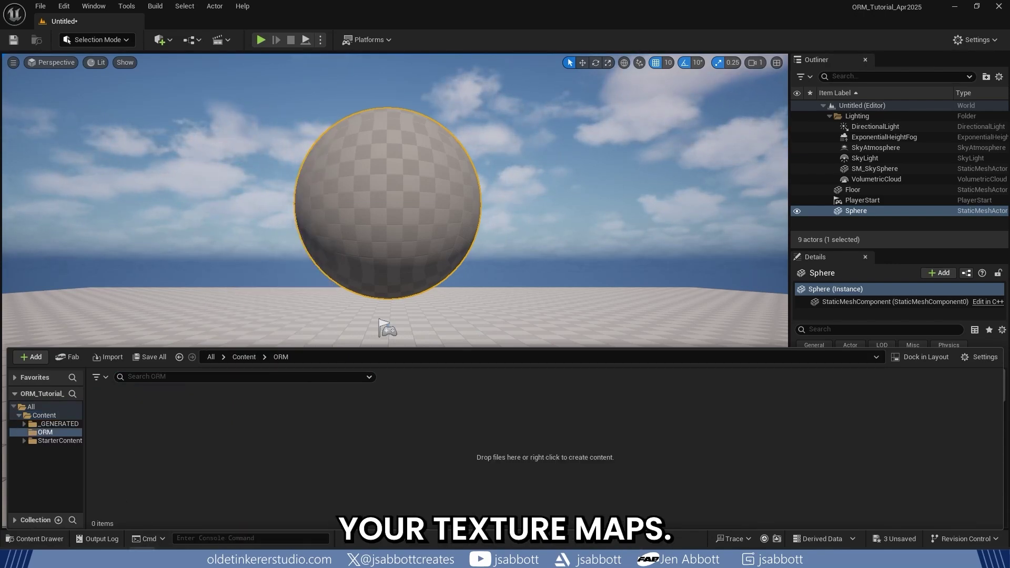
pyautogui.moveTo(0, 421); pyautogui.dragTo(136, 422)
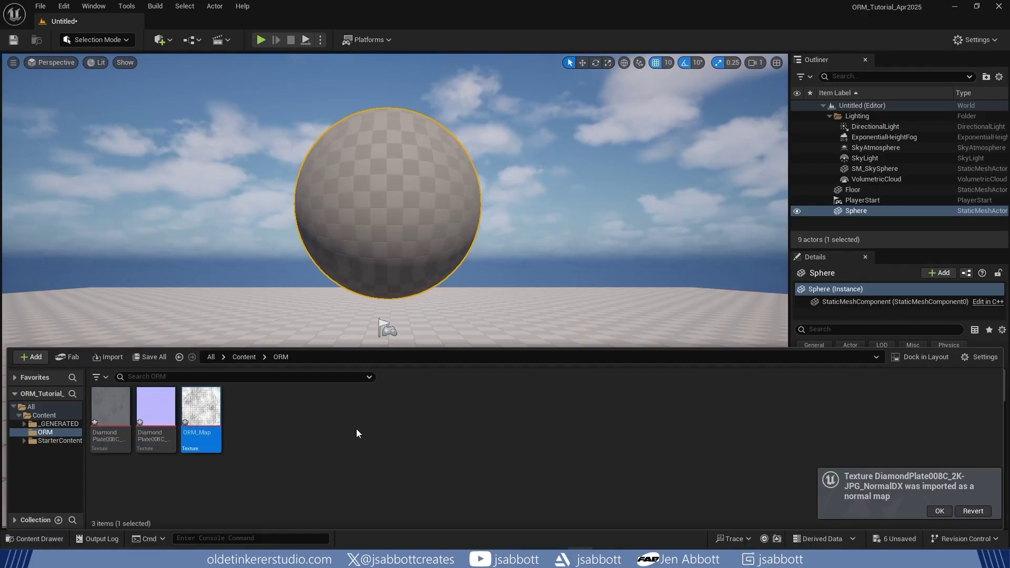
# - Turn off sRGB on the ORM_Map texture
pyautogui.doubleClick(202, 416)
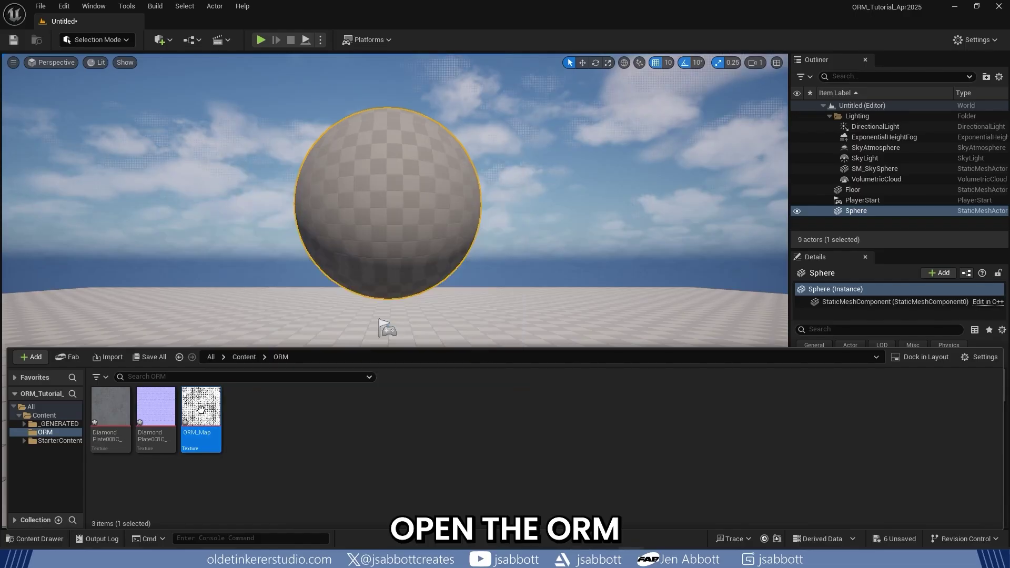
pyautogui.click(777, 199)
pyautogui.write('rgb')
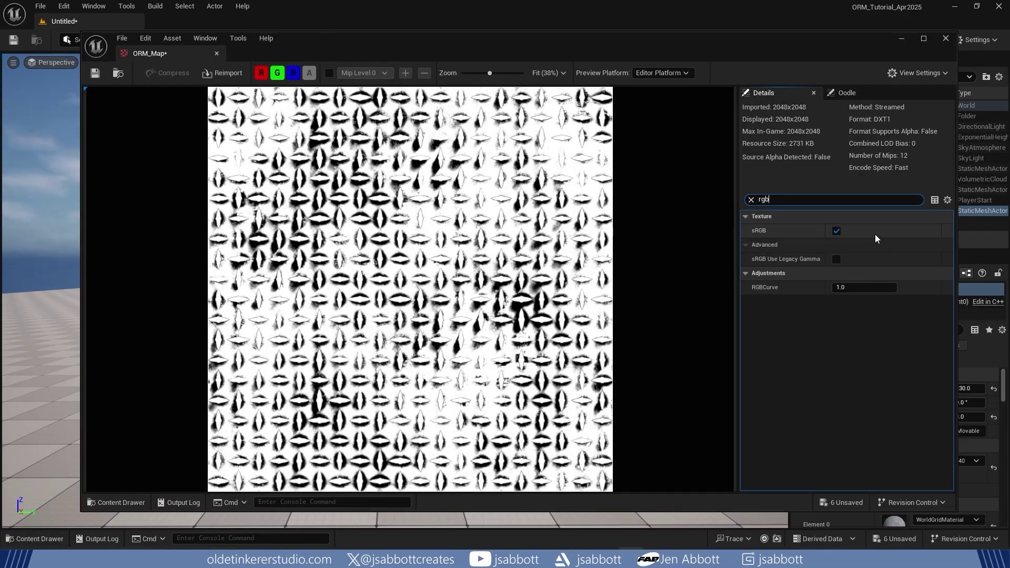
pyautogui.click(837, 231)
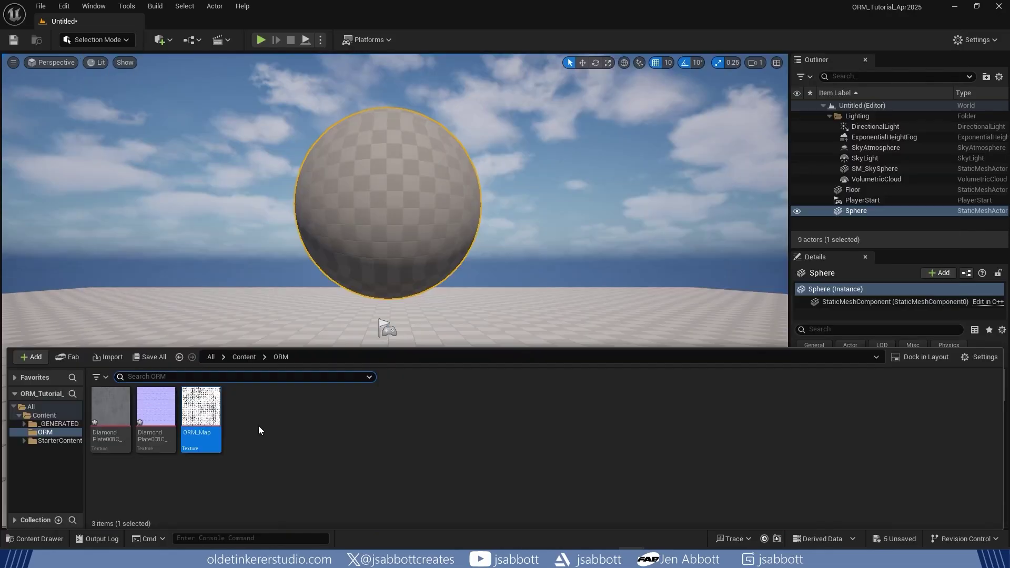
# - Create a new material named M_ORM in the ORM folder and open it
pyautogui.rightClick(258, 425)
pyautogui.click(314, 228)
pyautogui.write('M_ORM')
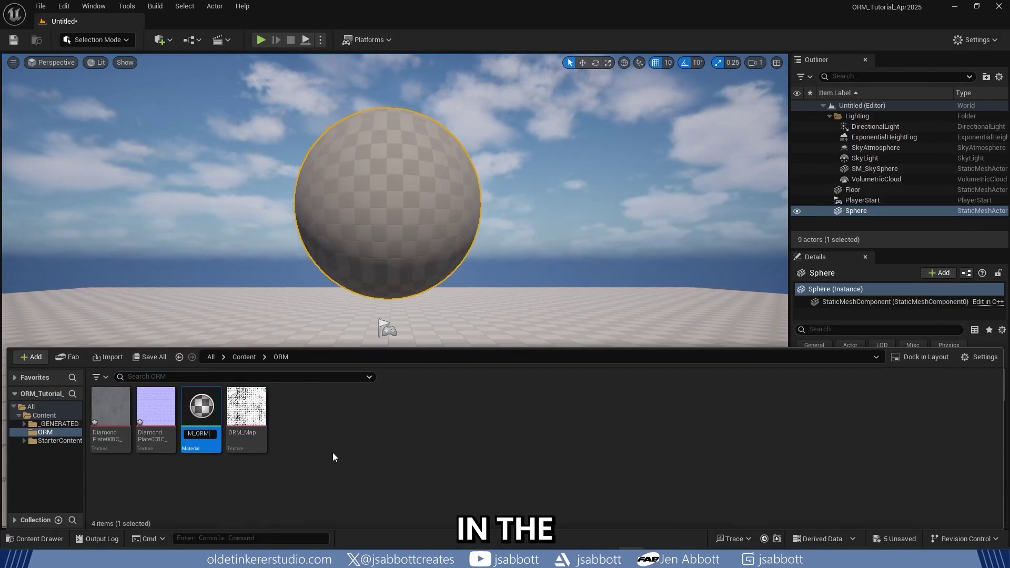
pyautogui.press('Return')
pyautogui.doubleClick(219, 433)
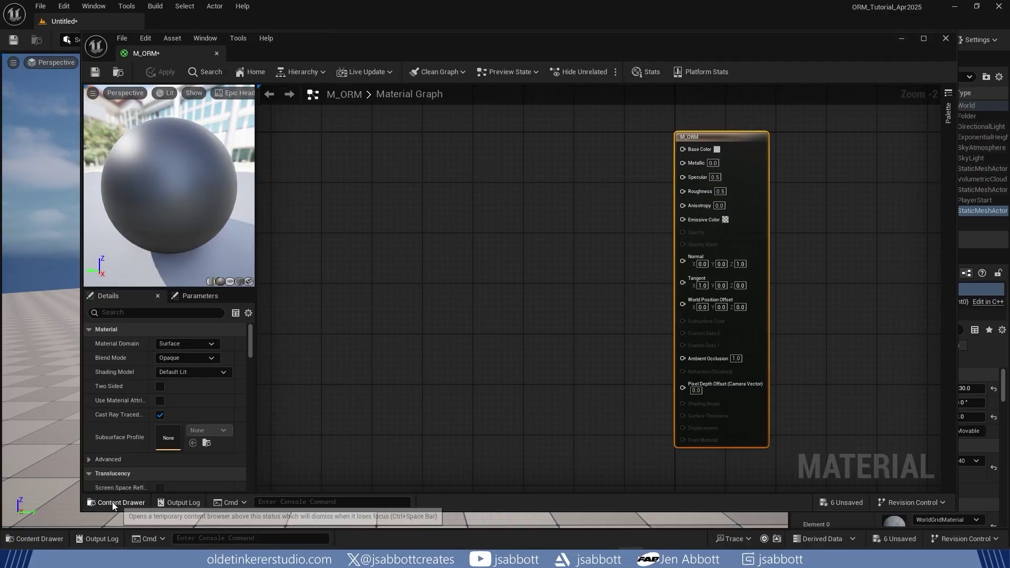
# - Bring ORM_Map and the two diamond-plate textures into the material graph as separate nodes
pyautogui.click(105, 502)
pyautogui.click(329, 418)
pyautogui.keyDown('ctrl'); pyautogui.click(239, 418); pyautogui.keyUp('ctrl')
pyautogui.keyDown('ctrl'); pyautogui.click(187, 398); pyautogui.keyUp('ctrl')
pyautogui.moveTo(187, 398); pyautogui.dragTo(350, 245)
pyautogui.moveTo(462, 223); pyautogui.dragTo(358, 349)
pyautogui.moveTo(509, 244); pyautogui.dragTo(683, 149)
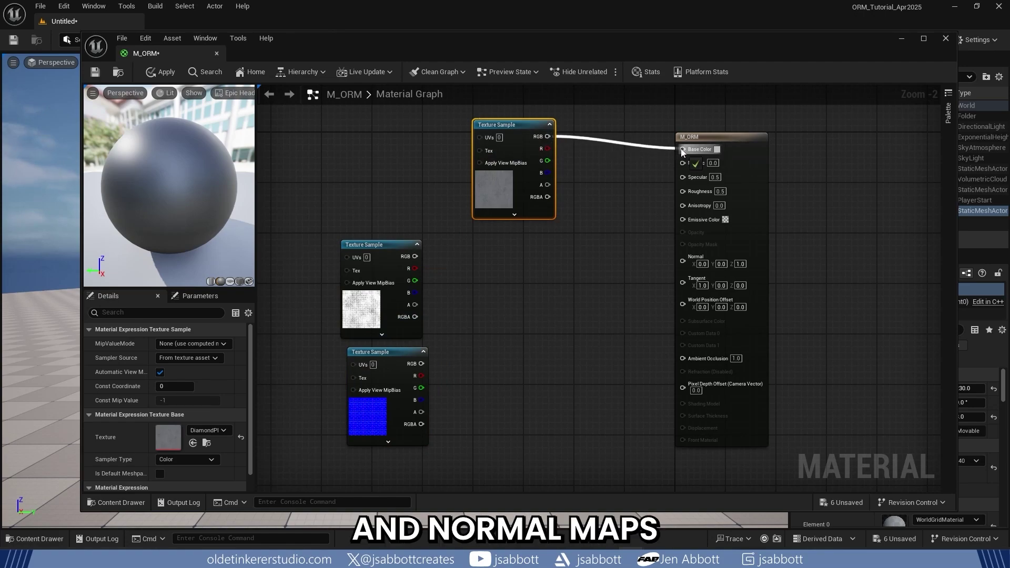
# - Wire colour to Base Color and ORM_Map's R, G, B to Ambient Occlusion, Roughness, Metallic, then apply
pyautogui.moveTo(389, 248); pyautogui.dragTo(521, 234)
pyautogui.moveTo(384, 350); pyautogui.dragTo(682, 260)
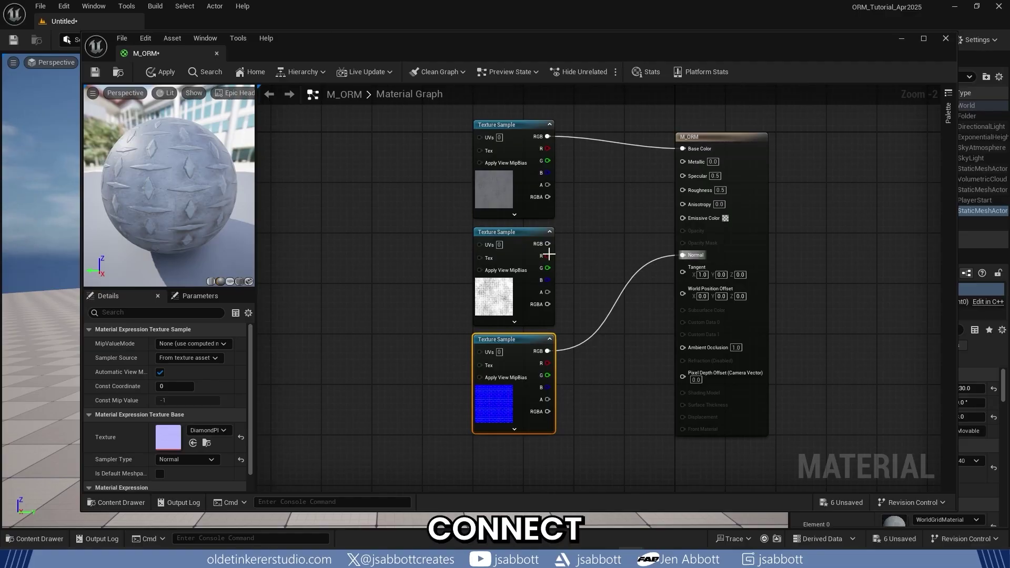
pyautogui.moveTo(547, 256); pyautogui.dragTo(673, 348)
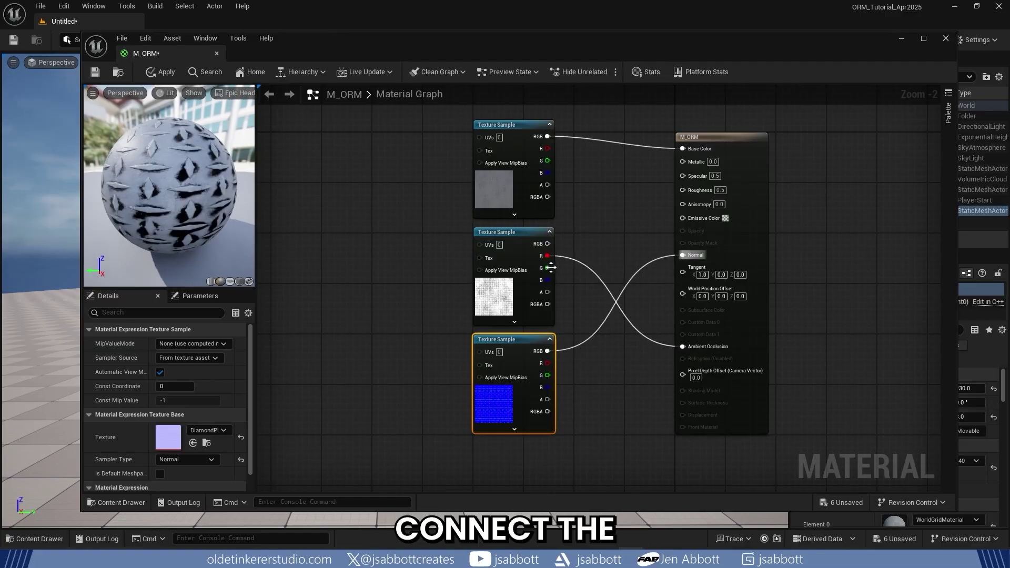
pyautogui.moveTo(551, 267); pyautogui.dragTo(682, 189)
pyautogui.moveTo(547, 280); pyautogui.dragTo(680, 160)
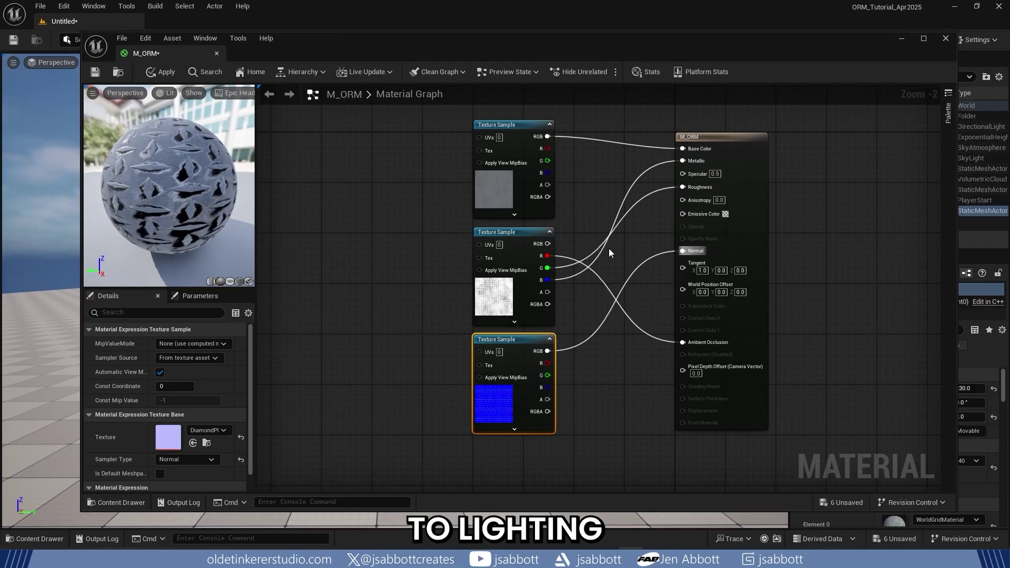
pyautogui.click(154, 73)
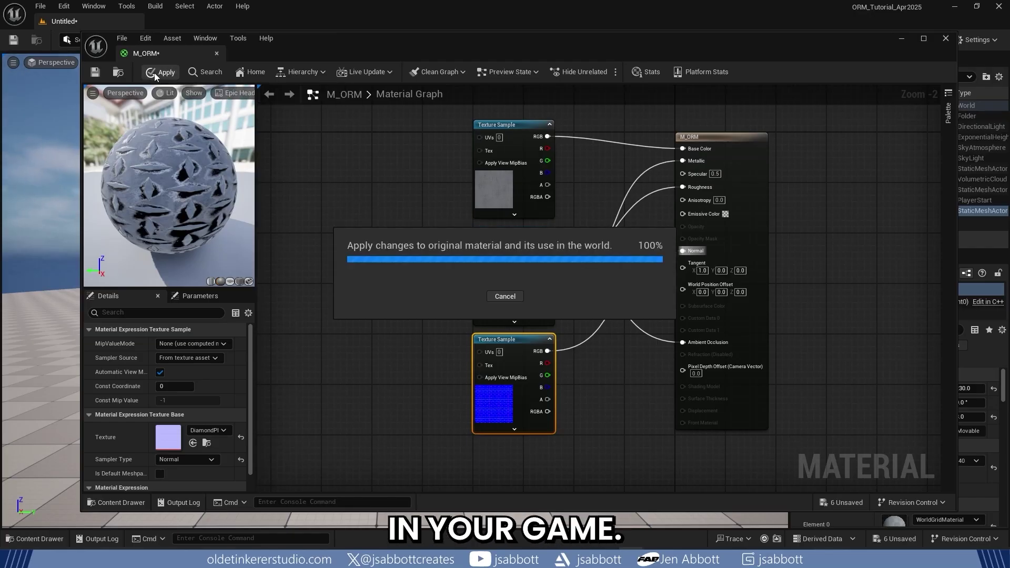
# - Save M_ORM, dock its editor, and drag the material onto the sphere in the level
pyautogui.click(94, 73)
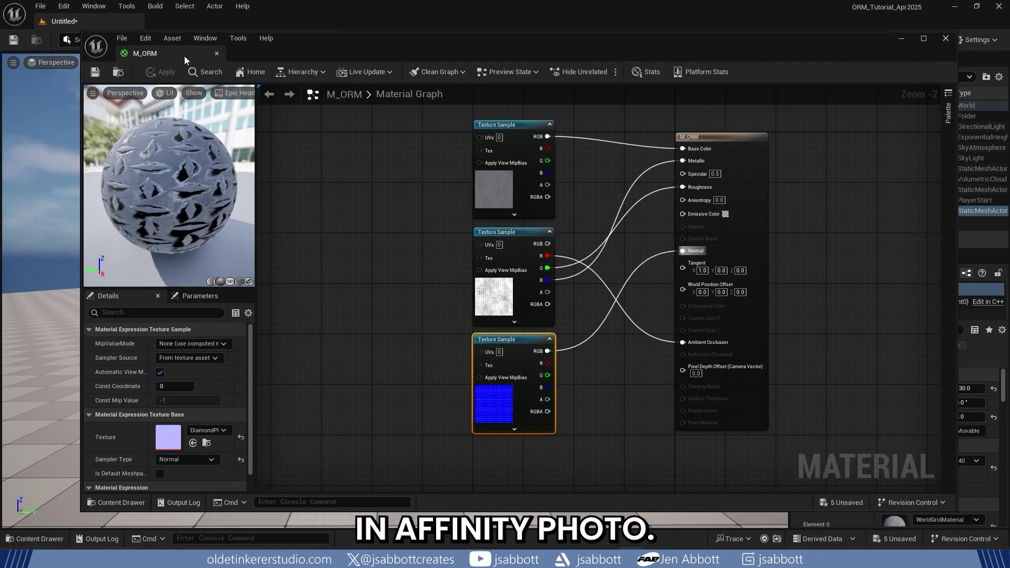
pyautogui.moveTo(165, 53); pyautogui.dragTo(183, 24)
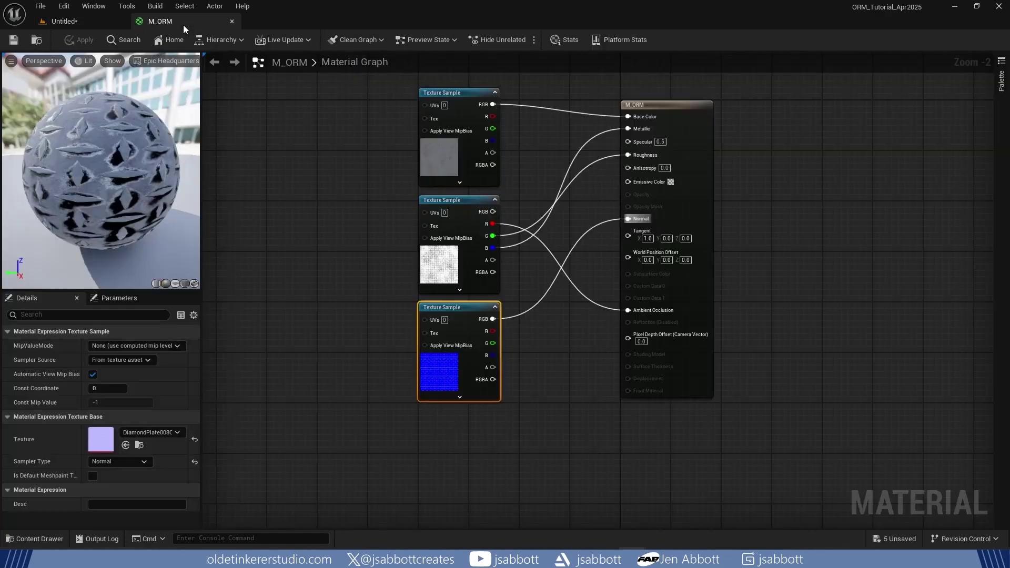
pyautogui.click(81, 23)
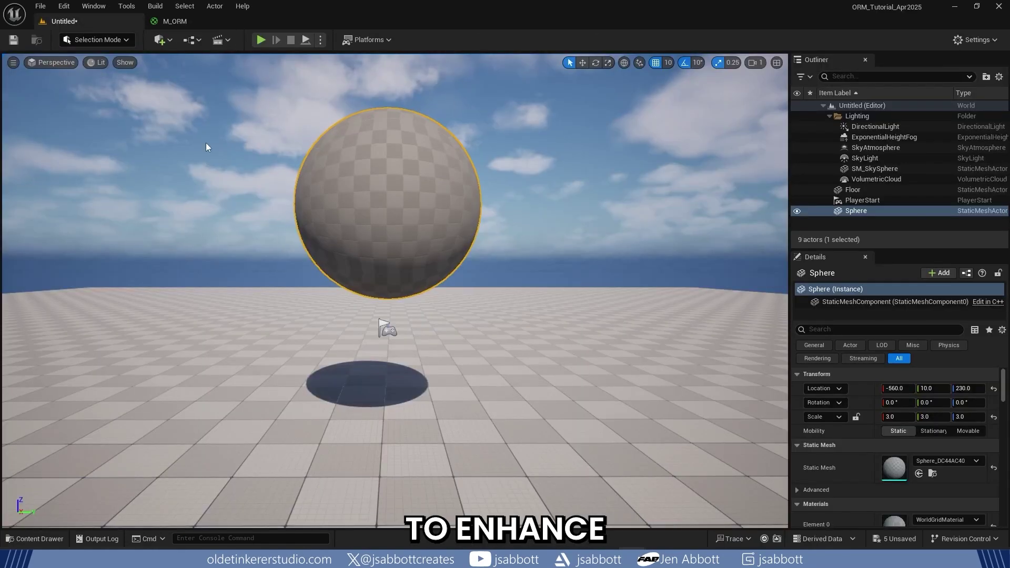
pyautogui.click(41, 538)
pyautogui.moveTo(200, 409); pyautogui.dragTo(383, 228)
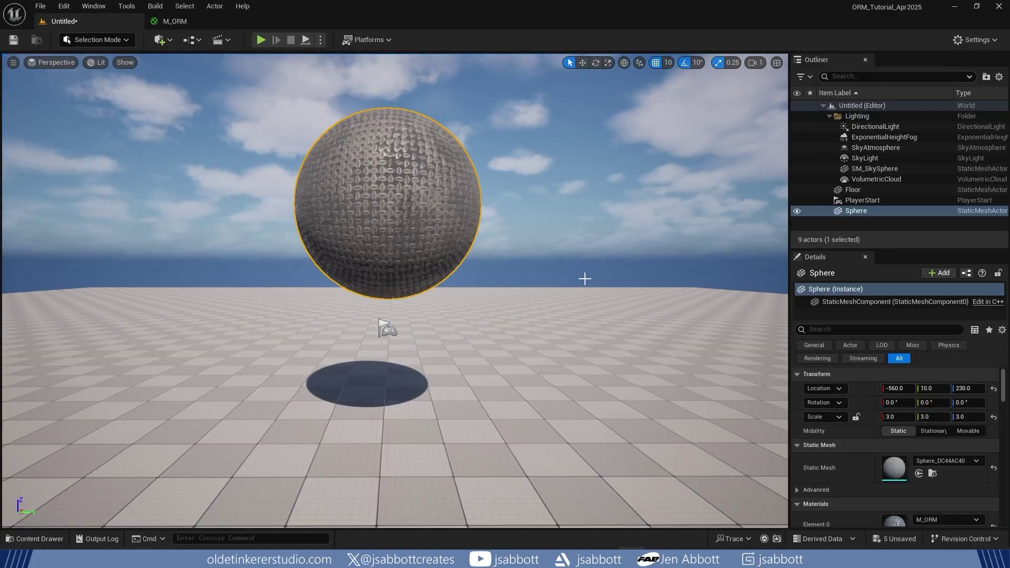